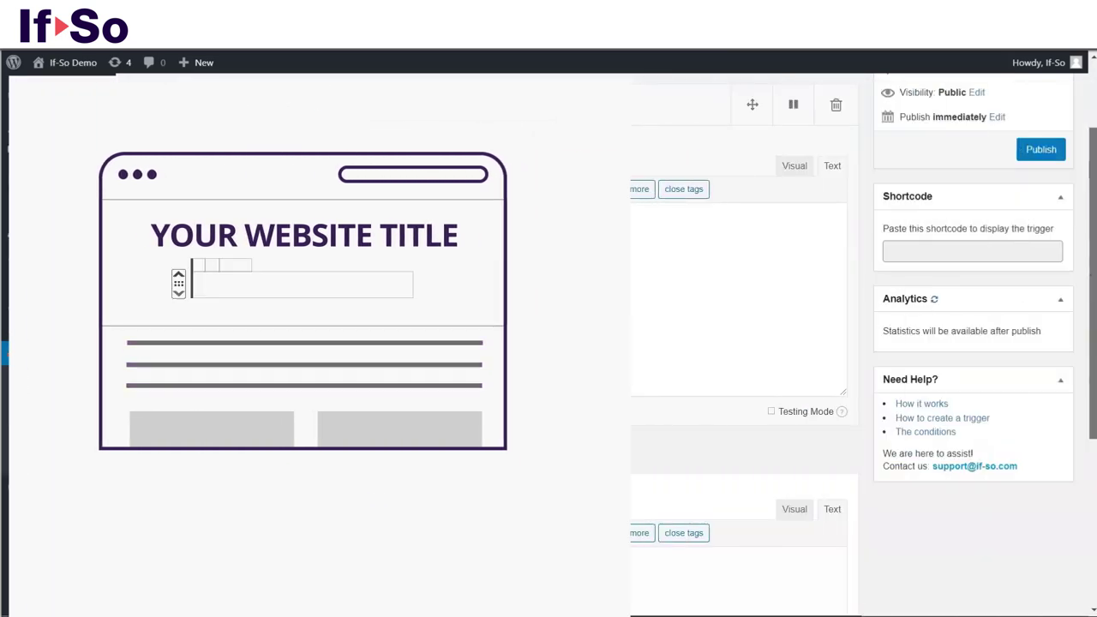
# Publish the empty If-So trigger to generate its shortcode [ifso id='308'].
pyautogui.click(1053, 154)
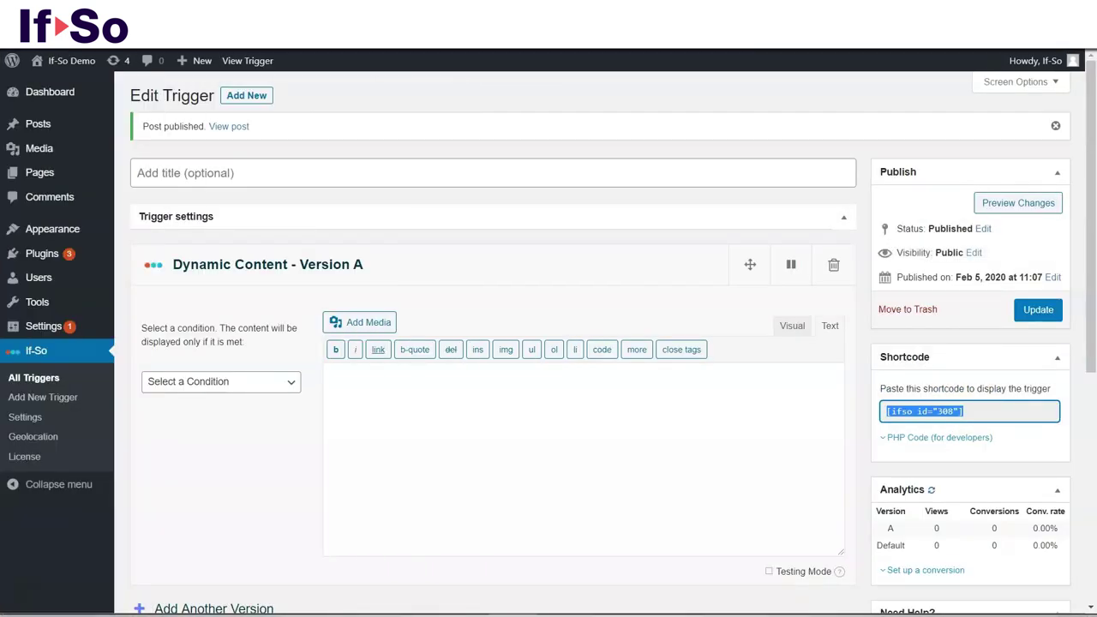
# Make Version A read 'Starting at $69!' and show for Google Ads visits with query name price.
pyautogui.click(416, 404)
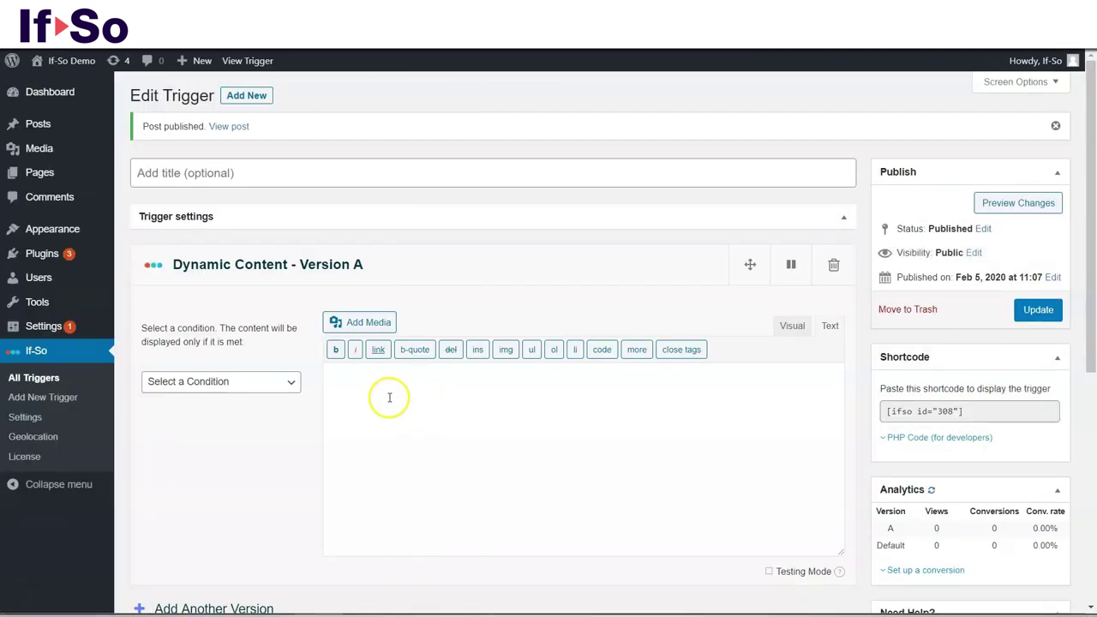
pyautogui.write('Starti')
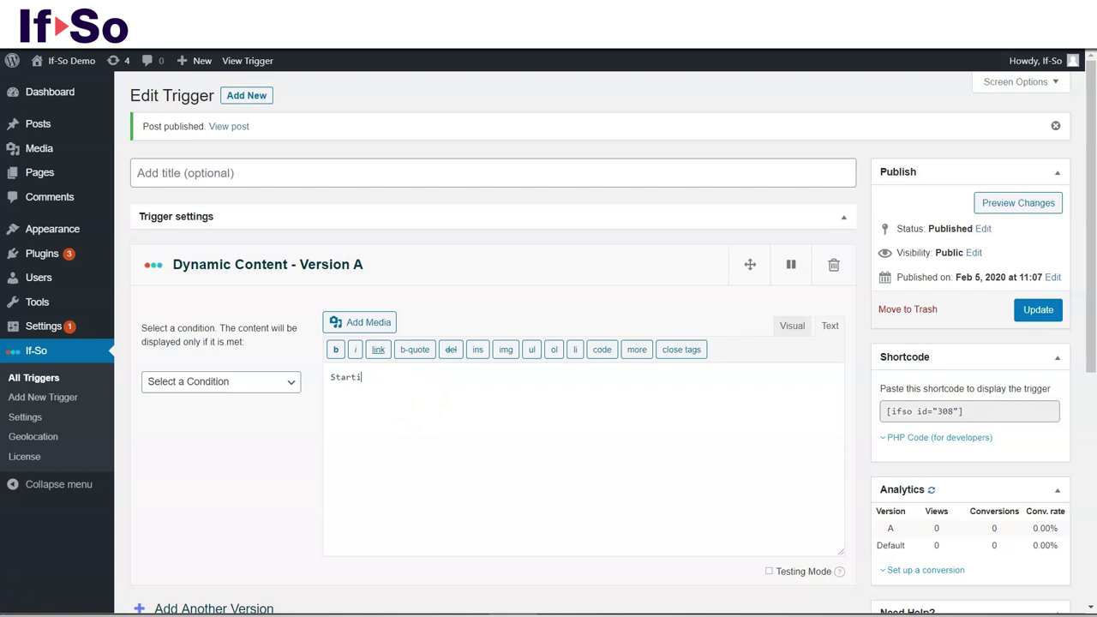
pyautogui.write('ng at $69!')
pyautogui.click(292, 388)
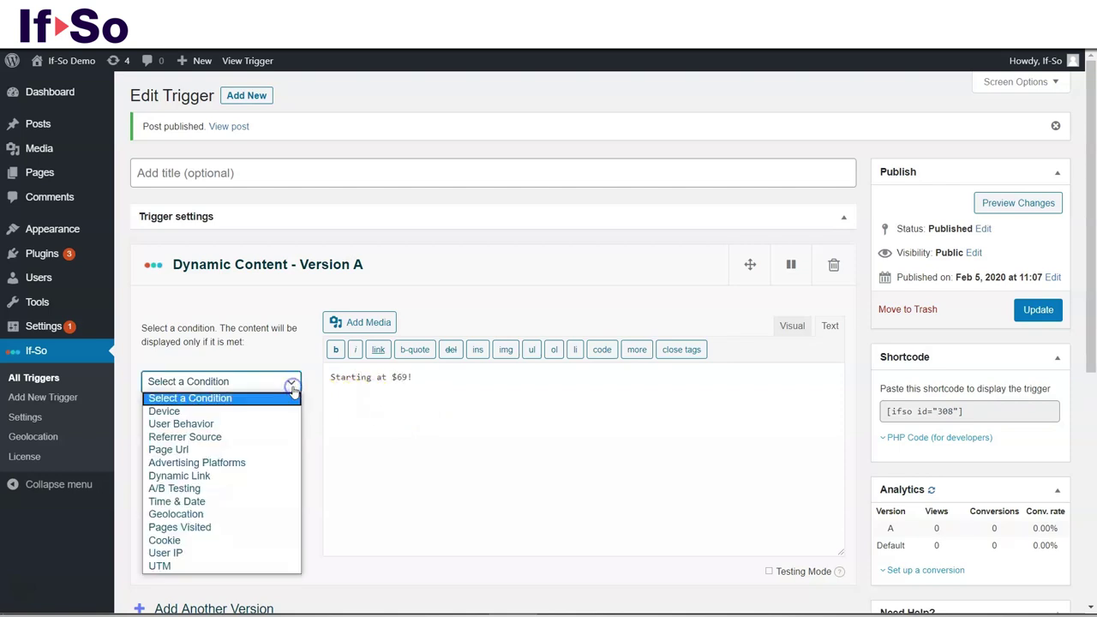
pyautogui.click(274, 462)
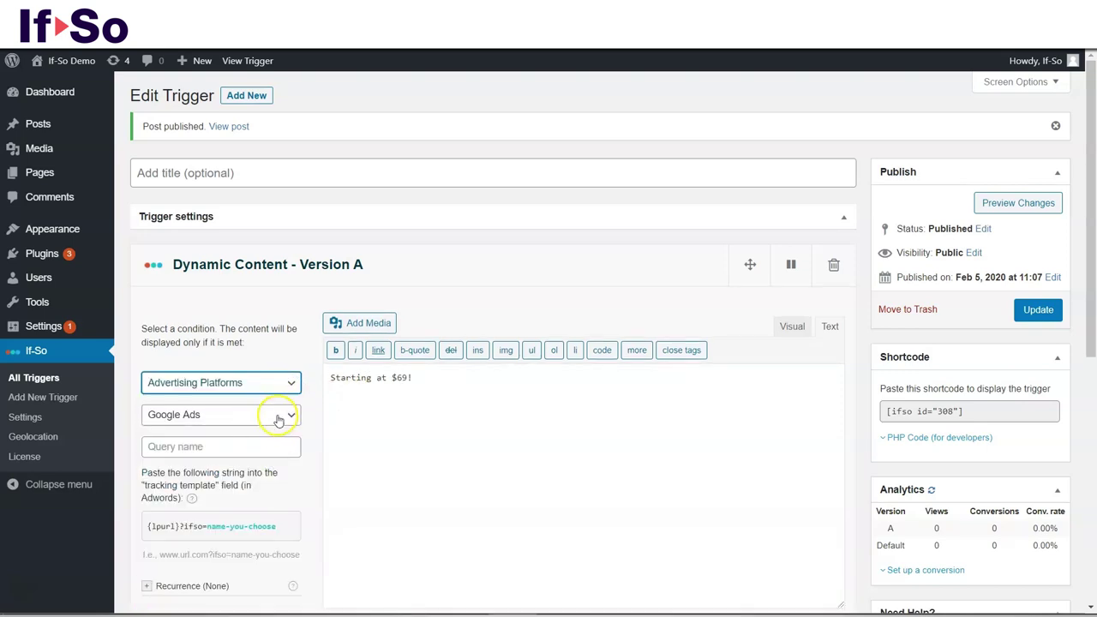
pyautogui.click(195, 446)
pyautogui.write('pr')
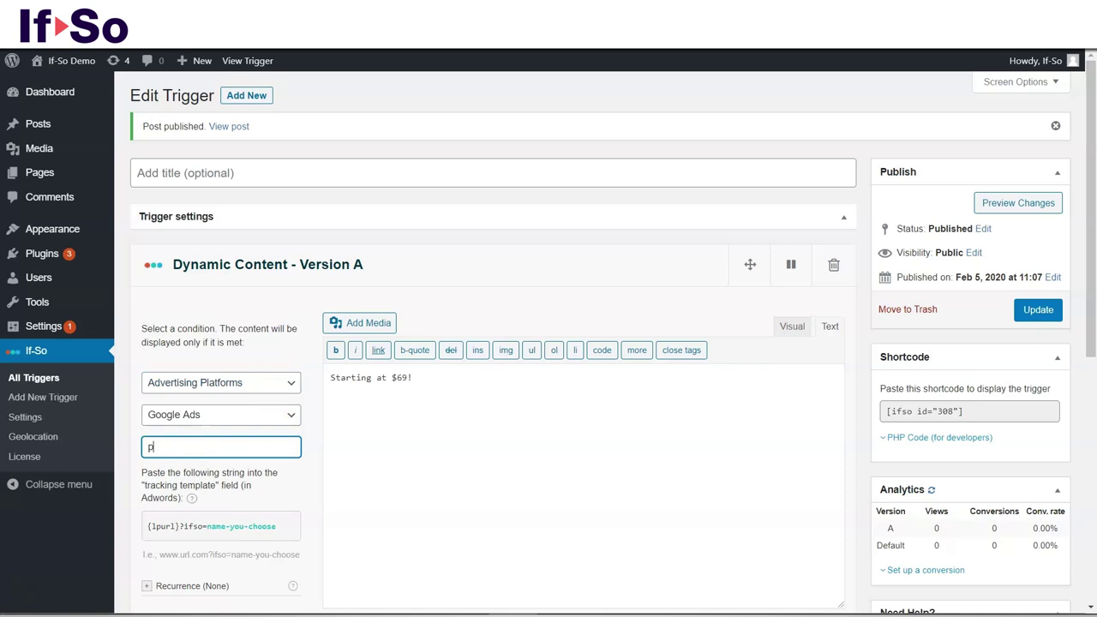
pyautogui.write('ice')
pyautogui.press('Tab')
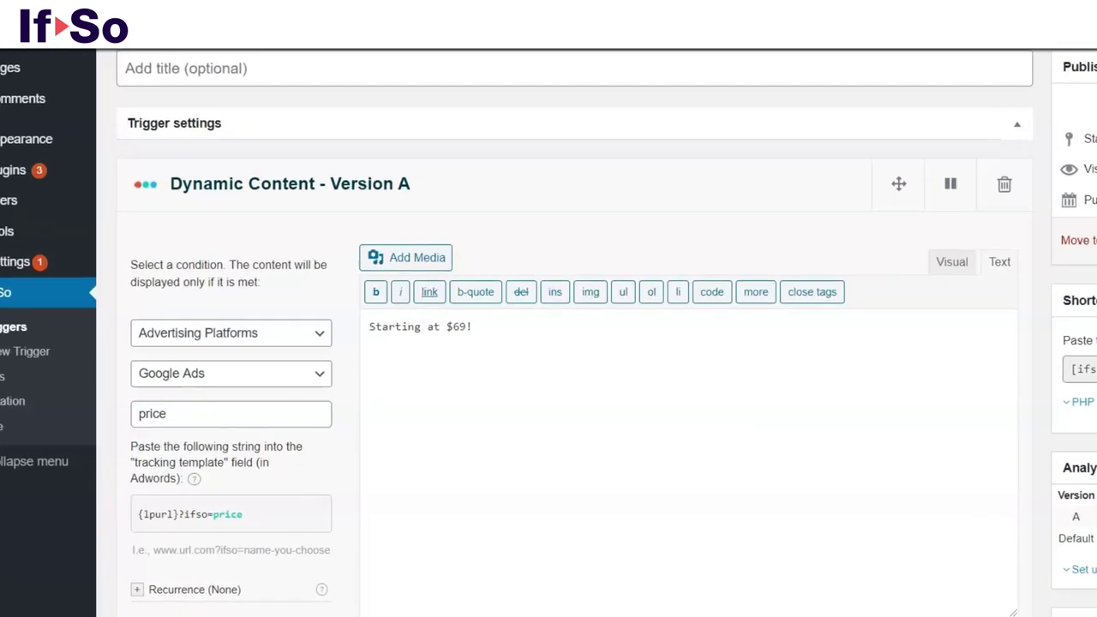
# Select the generated tracking string {lpurl}?ifso=price in the If-So trigger for copying.
pyautogui.click(171, 447)
pyautogui.scroll(-1, 137, 403)
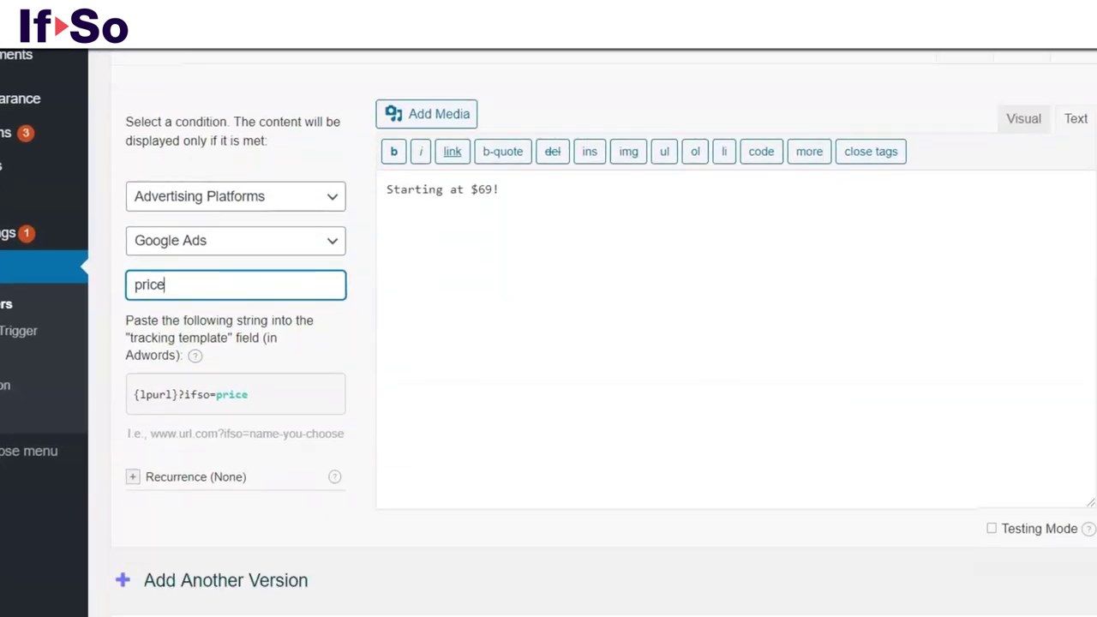
pyautogui.moveTo(134, 397); pyautogui.dragTo(209, 395)
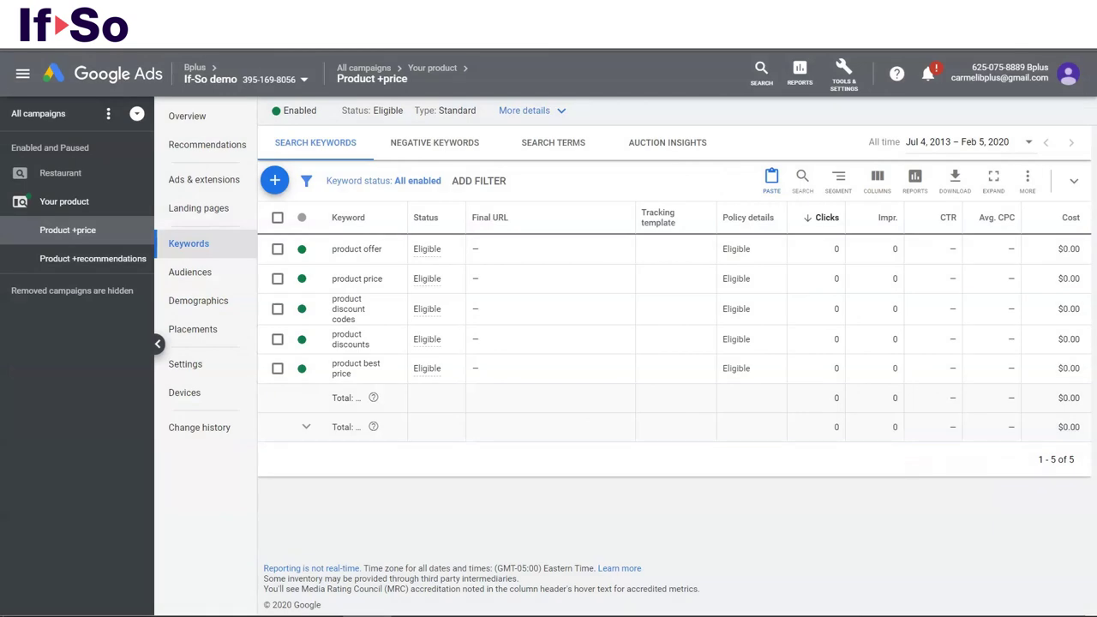
pyautogui.click(502, 275)
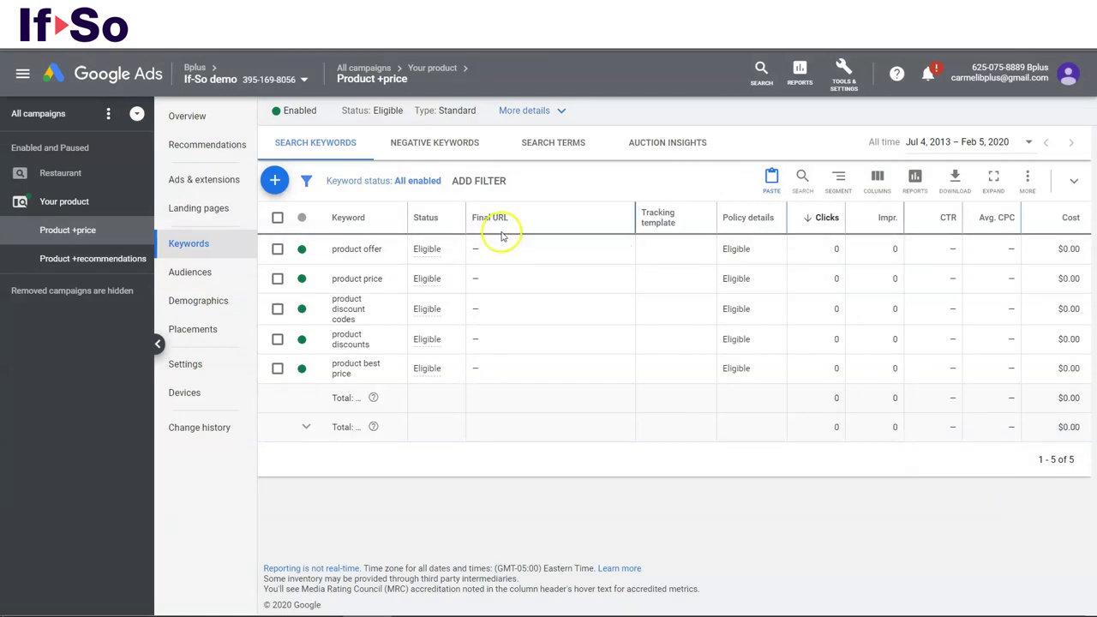
pyautogui.write('www.your-site.com?ifso=price')
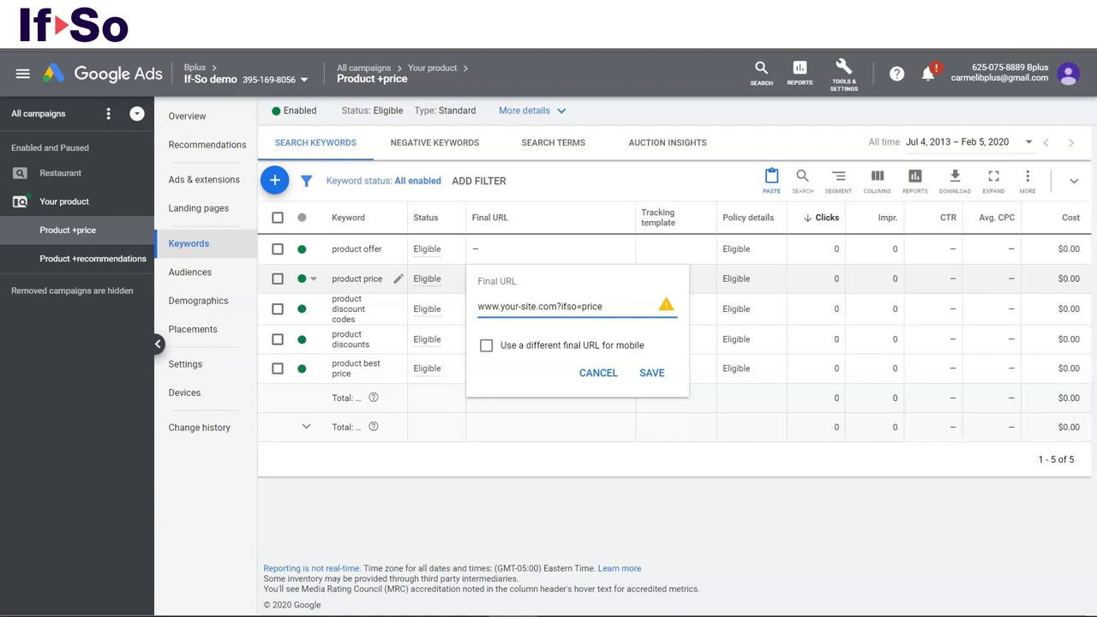
pyautogui.hotkey('shift', 'Left')
pyautogui.hotkey('shift', 'Left')
pyautogui.hotkey('shift', 'Left')
pyautogui.hotkey('shift', 'Left')
pyautogui.hotkey('shift', 'Left')
pyautogui.hotkey('shift', 'Left')
pyautogui.hotkey('shift', 'Left')
pyautogui.hotkey('shift', 'Left')
pyautogui.hotkey('shift', 'Left')
pyautogui.hotkey('shift', 'Left')
pyautogui.hotkey('shift', 'Left')
pyautogui.click(651, 373)
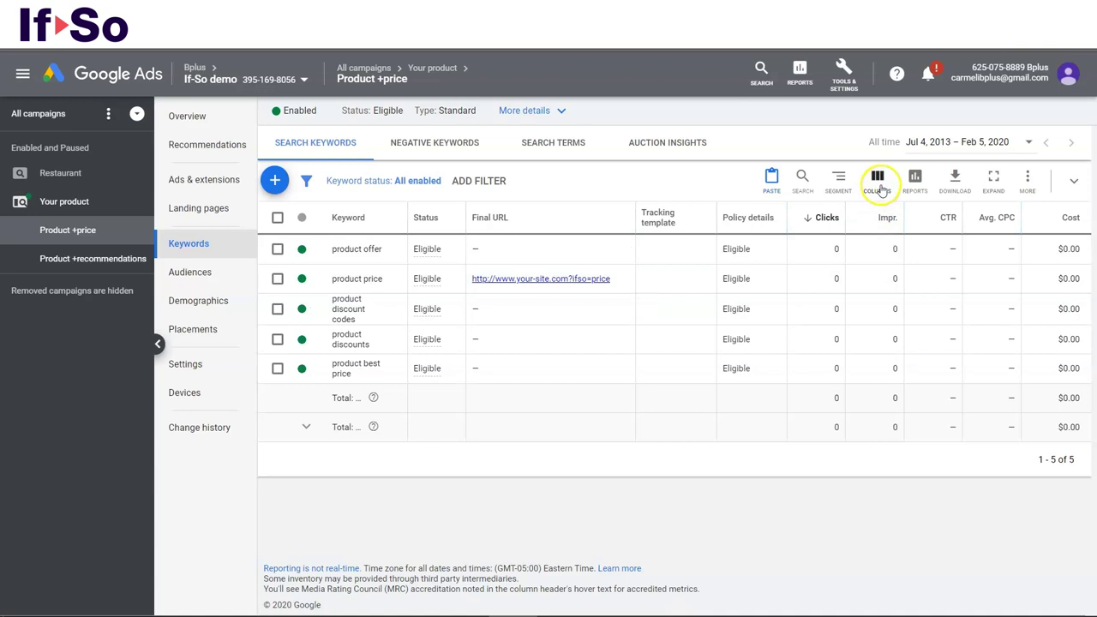
pyautogui.click(878, 180)
pyautogui.click(874, 215)
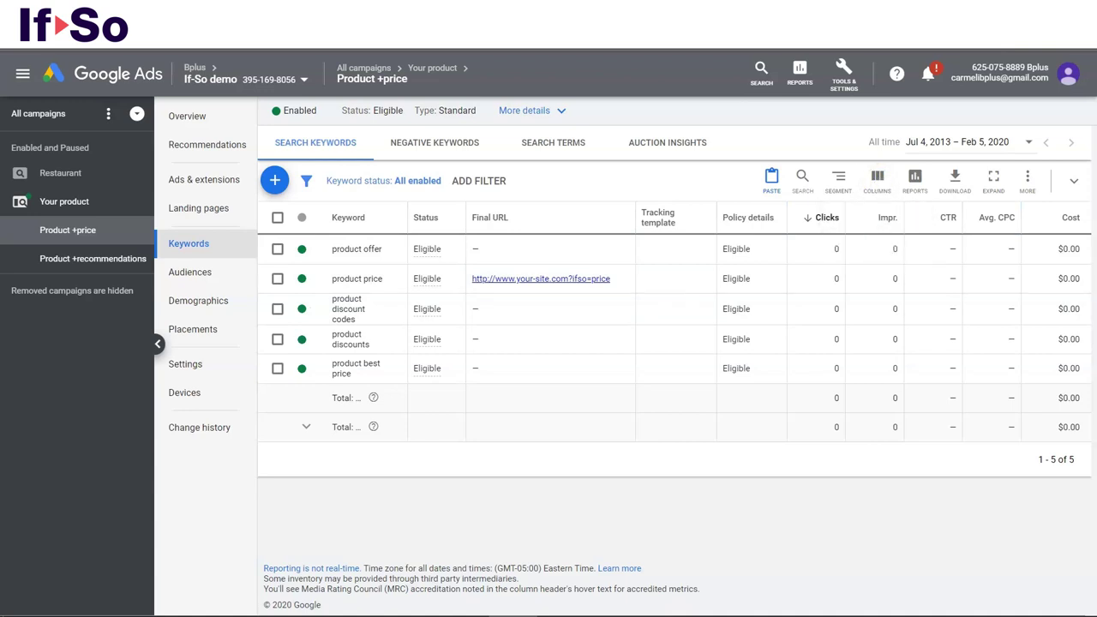
pyautogui.click(626, 278)
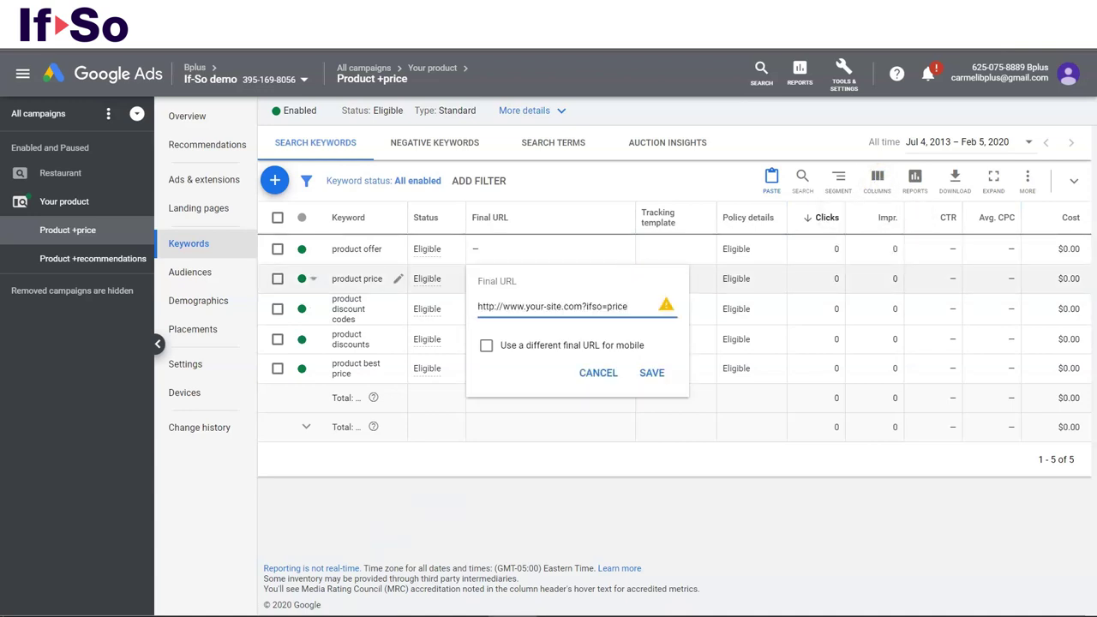
pyautogui.press('BackSpace')
pyautogui.press('BackSpace')
pyautogui.press('BackSpace')
pyautogui.press('BackSpace')
pyautogui.press('BackSpace')
pyautogui.press('BackSpace')
pyautogui.press('BackSpace')
pyautogui.press('BackSpace')
pyautogui.click(652, 375)
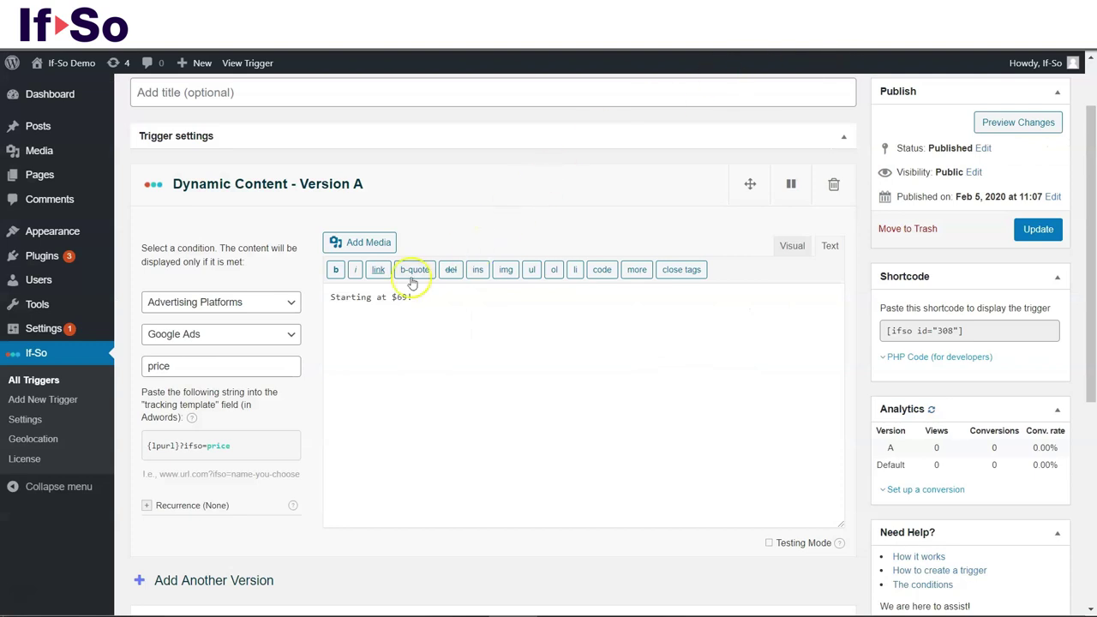
# Copy the If-So tracking string {lpurl}?ifso=price into the product price keyword's tracking template.
pyautogui.click(183, 444)
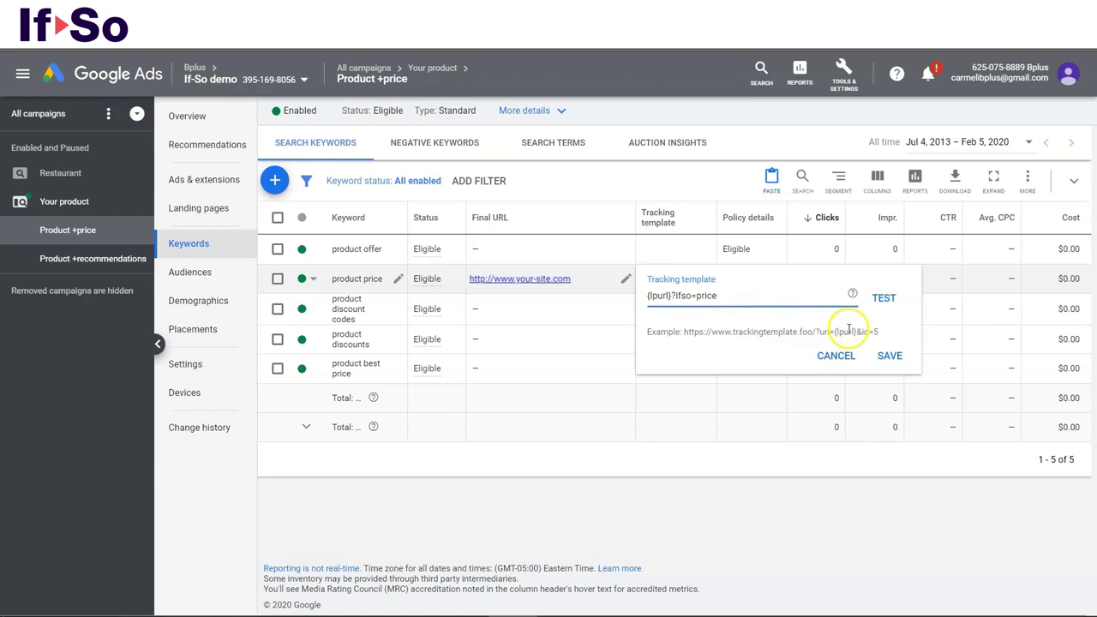
# Test the product price keyword's tracking template {lpurl}?ifso=price in Google Ads.
pyautogui.click(886, 304)
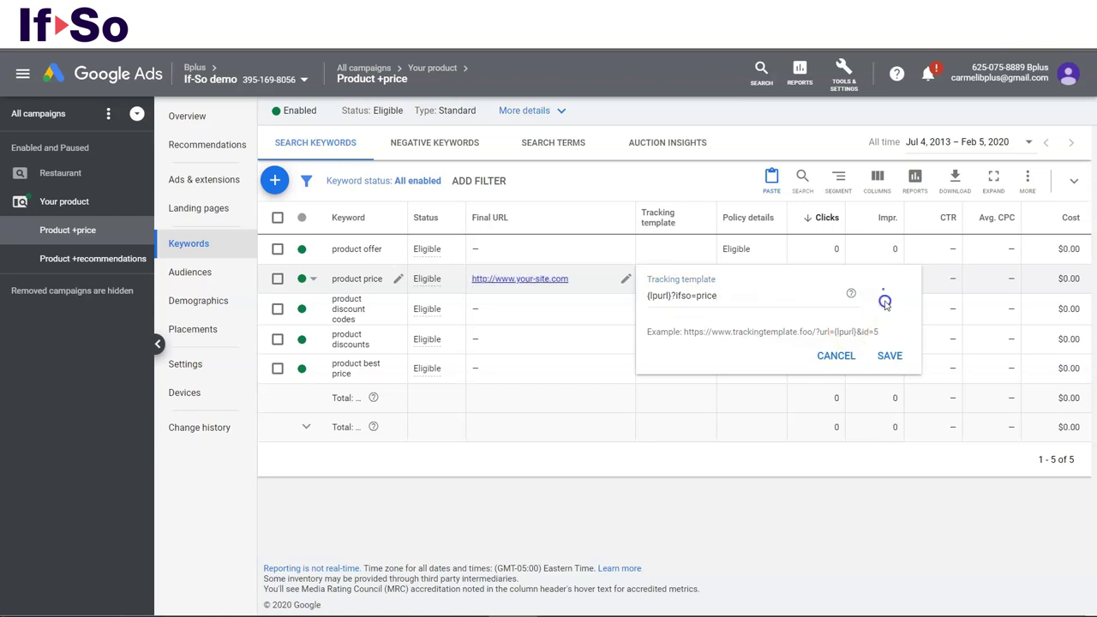